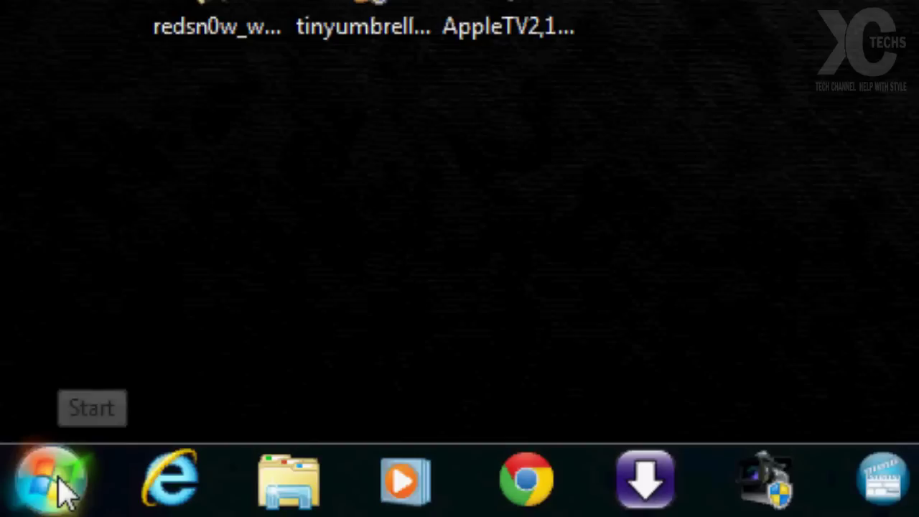
Search the Start menu for 'user' and open Add or remove user accounts
{"action": "left_click", "coordinate": [22, 503]}
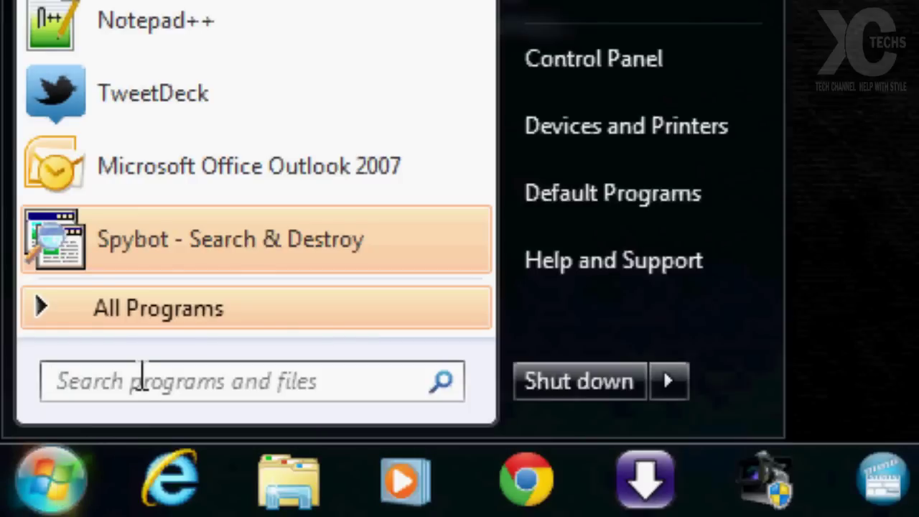
{"action": "type", "text": "user or"}
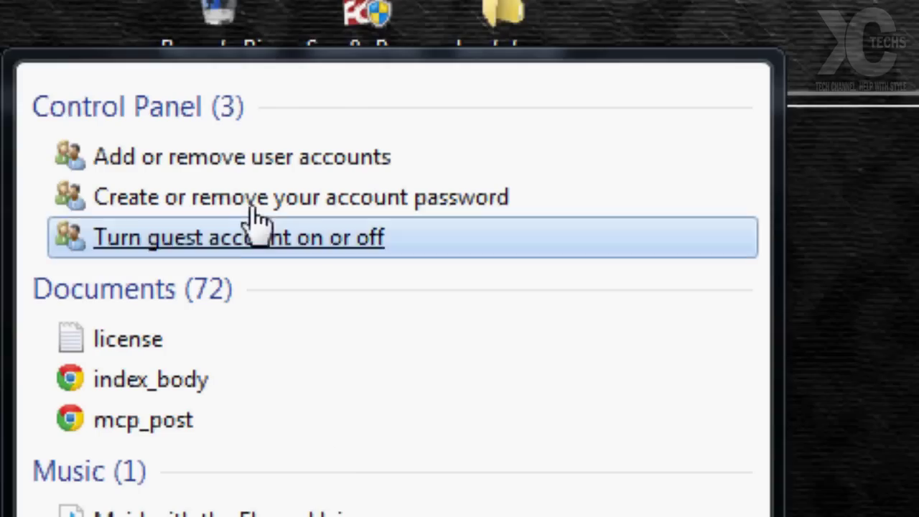
{"action": "left_click", "coordinate": [266, 176]}
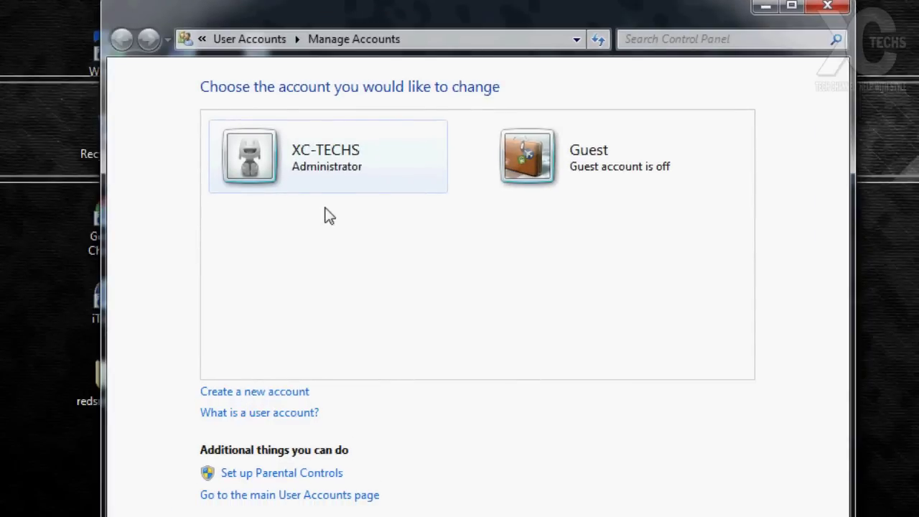
Add a new account named 'xbmc' as a Standard user
{"action": "left_click", "coordinate": [243, 392]}
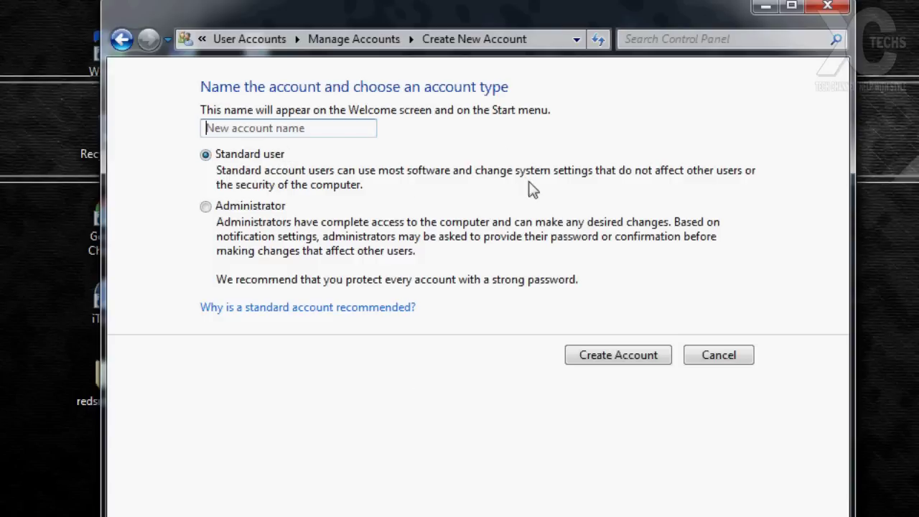
{"action": "type", "text": "xbmc"}
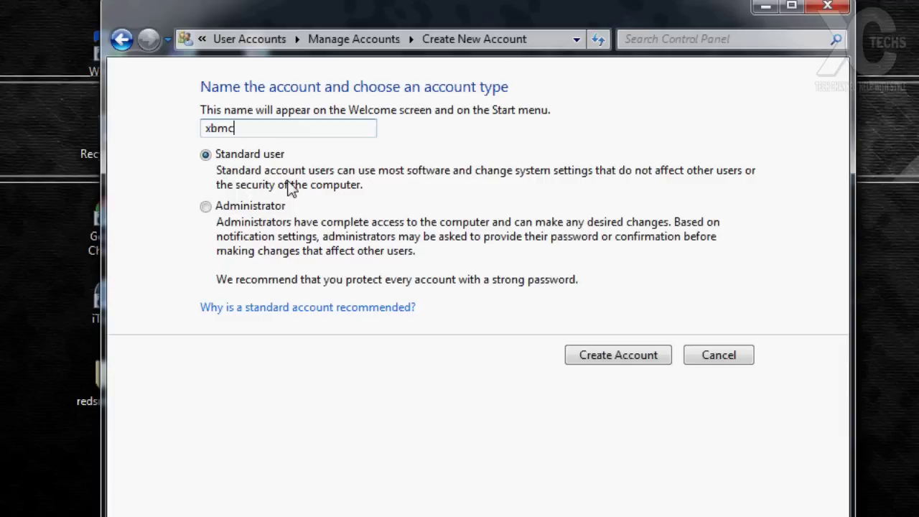
{"action": "left_click", "coordinate": [614, 355]}
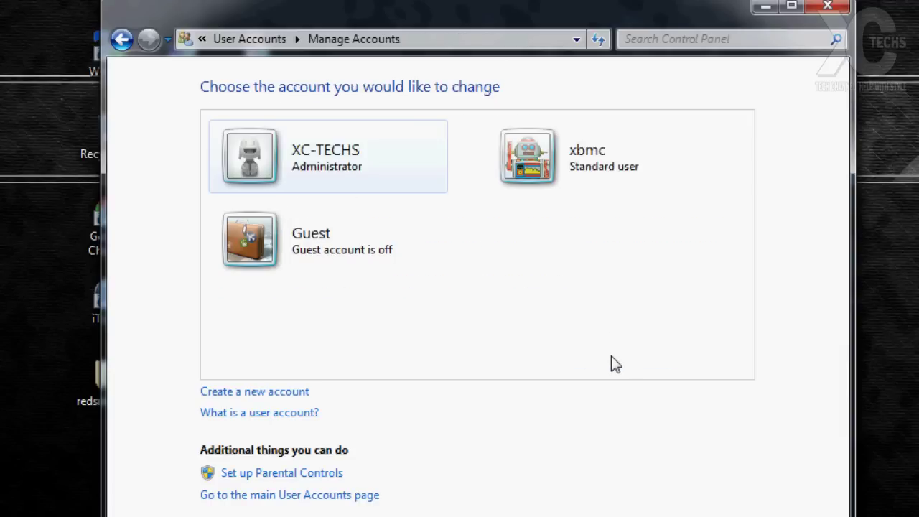
Create a password for the xbmc account, entering it and confirming it
{"action": "left_click", "coordinate": [547, 166]}
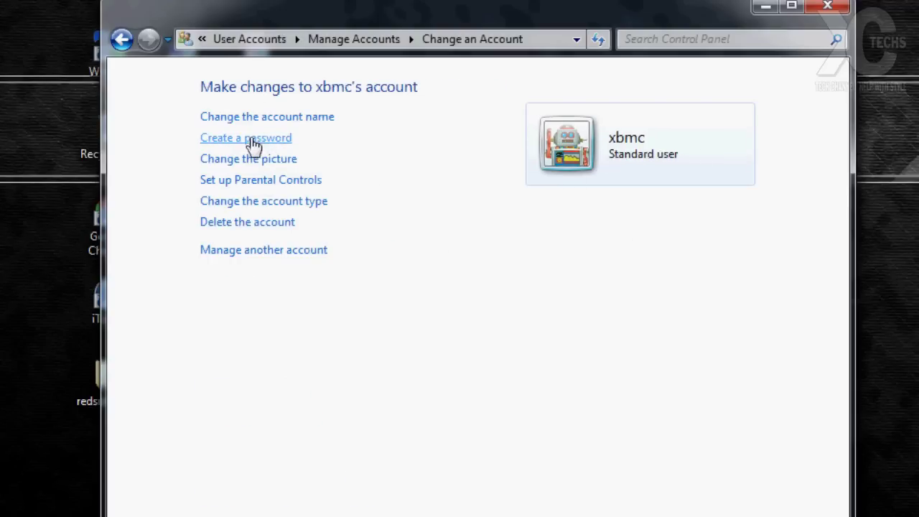
{"action": "left_click", "coordinate": [291, 141]}
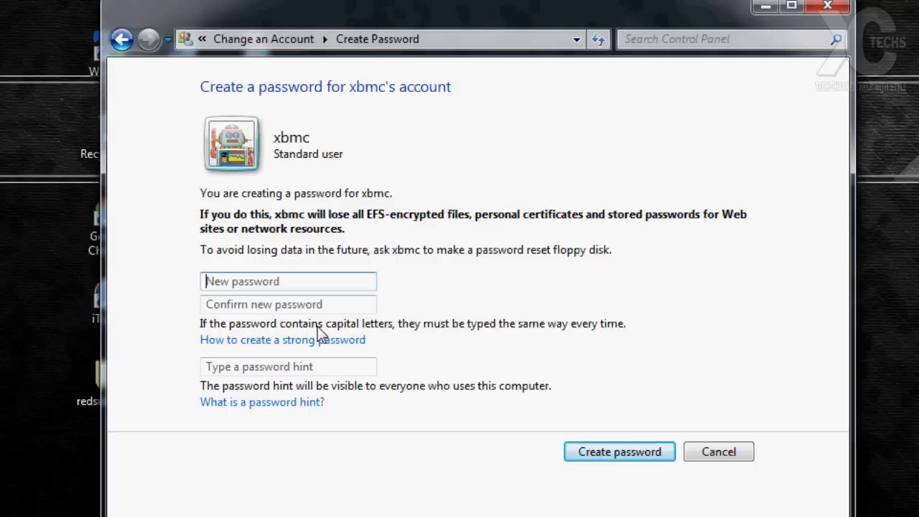
{"action": "type", "text": "••••"}
{"action": "key", "text": "Tab"}
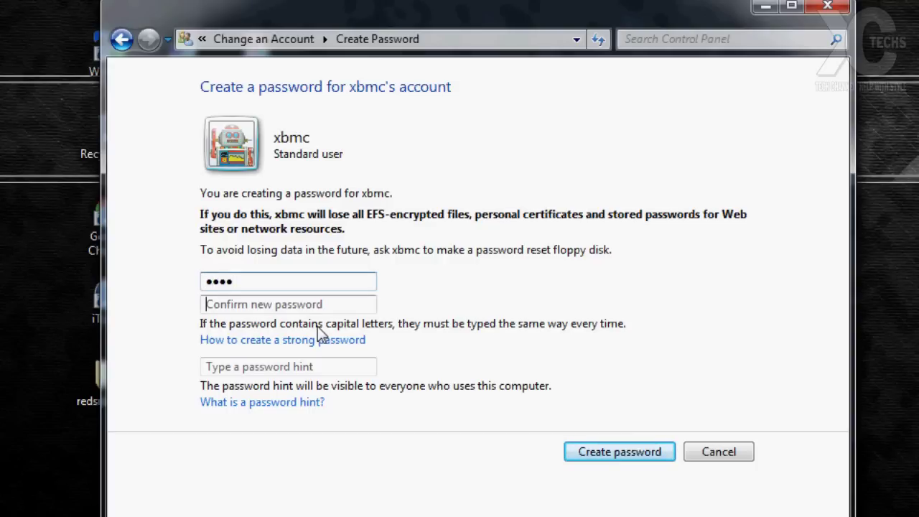
{"action": "type", "text": "••••"}
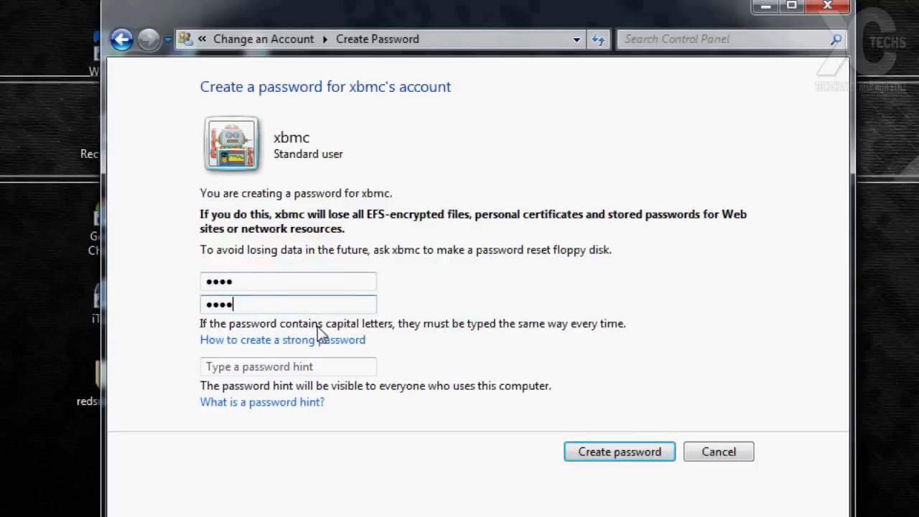
{"action": "left_click", "coordinate": [363, 369]}
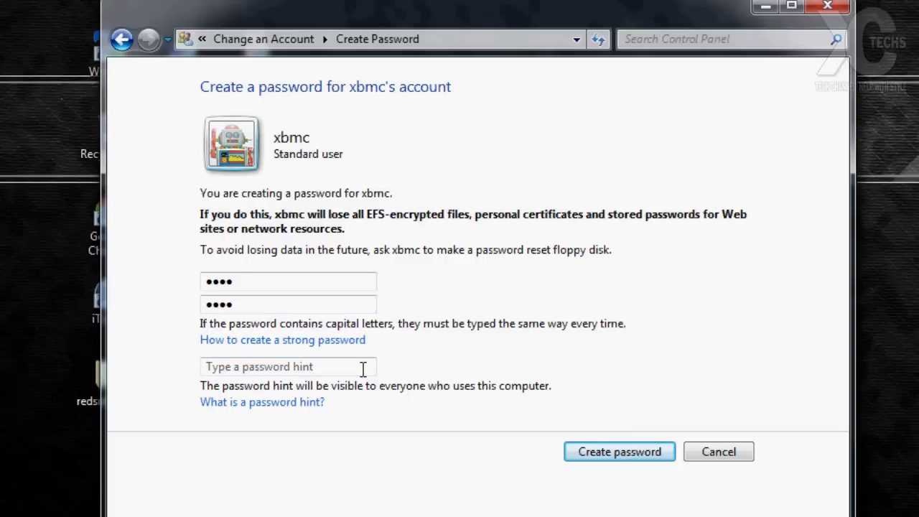
{"action": "left_click", "coordinate": [610, 452]}
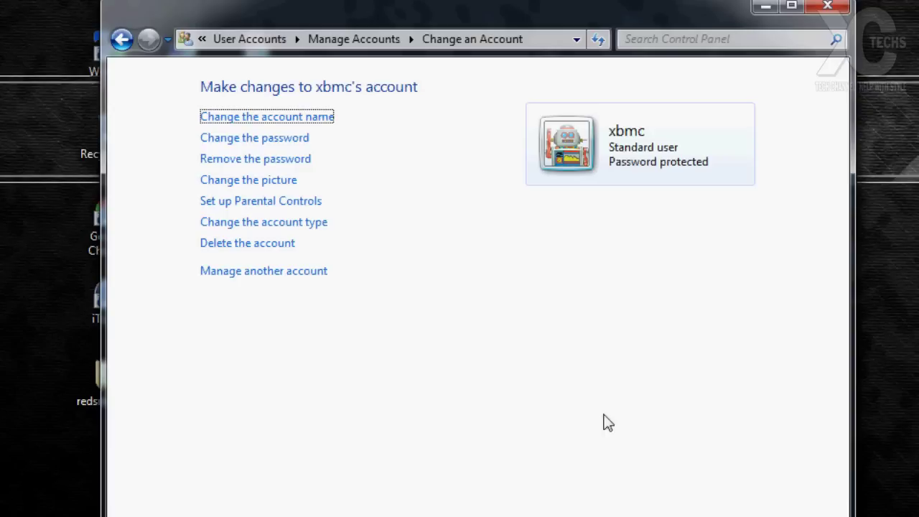
Close the account window and open Advanced sharing settings for the Home or Work profile
{"action": "left_click", "coordinate": [823, 12]}
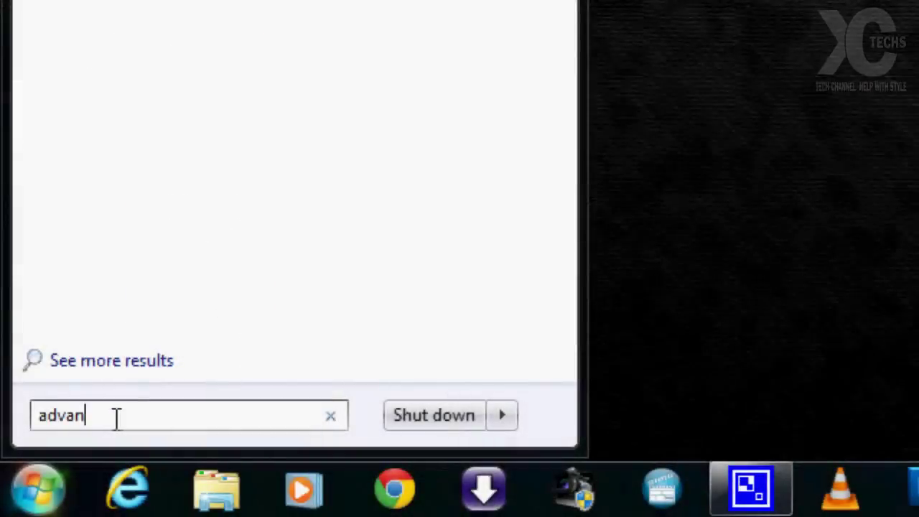
{"action": "type", "text": "ce"}
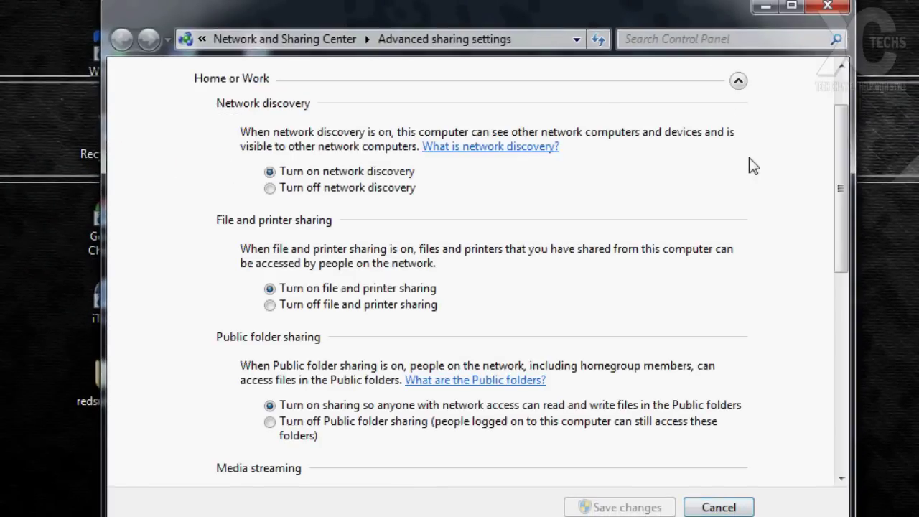
{"action": "mouse_move", "coordinate": [841, 140]}
{"action": "left_mouse_down"}
{"action": "mouse_move", "coordinate": [843, 125]}
{"action": "mouse_move", "coordinate": [841, 150]}
{"action": "mouse_move", "coordinate": [840, 130]}
{"action": "left_mouse_up"}
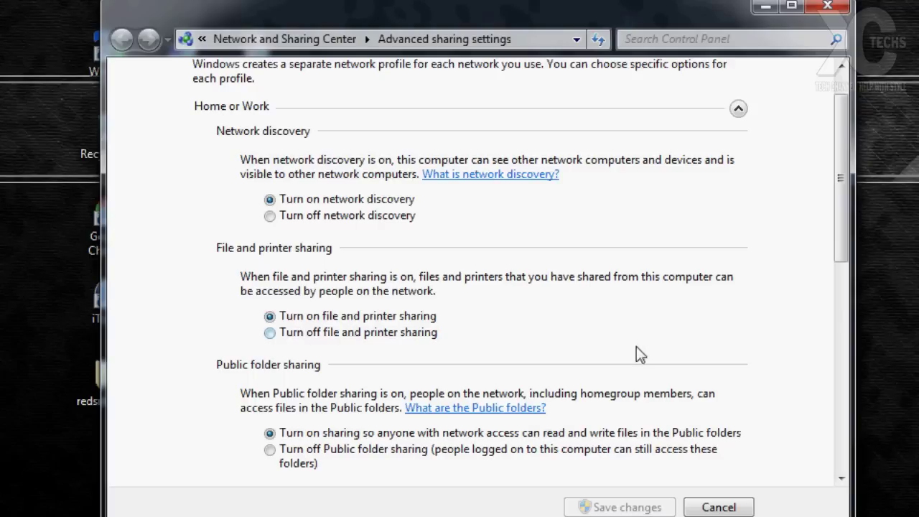
{"action": "left_click_drag", "start_coordinate": [841, 246], "coordinate": [842, 332]}
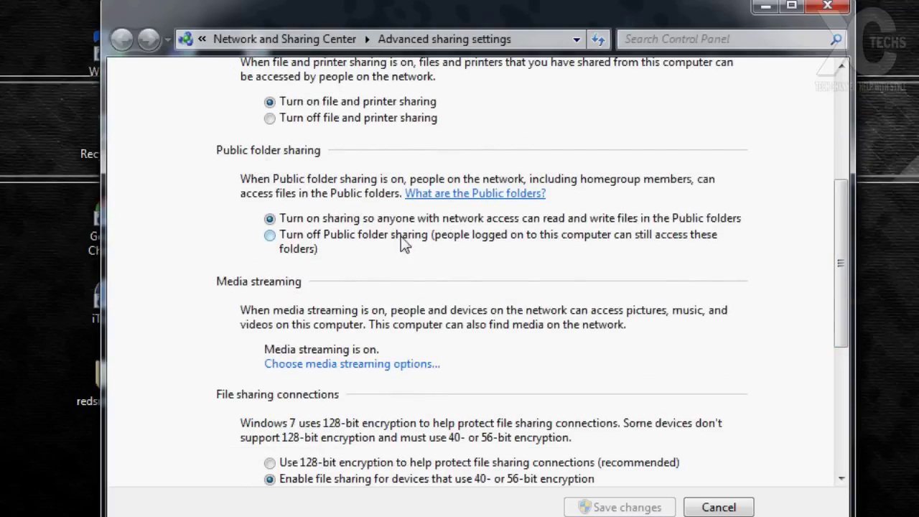
Choose 40/56-bit encryption, turn off password protected sharing, and check the Public profile
{"action": "left_click_drag", "start_coordinate": [845, 256], "coordinate": [845, 317]}
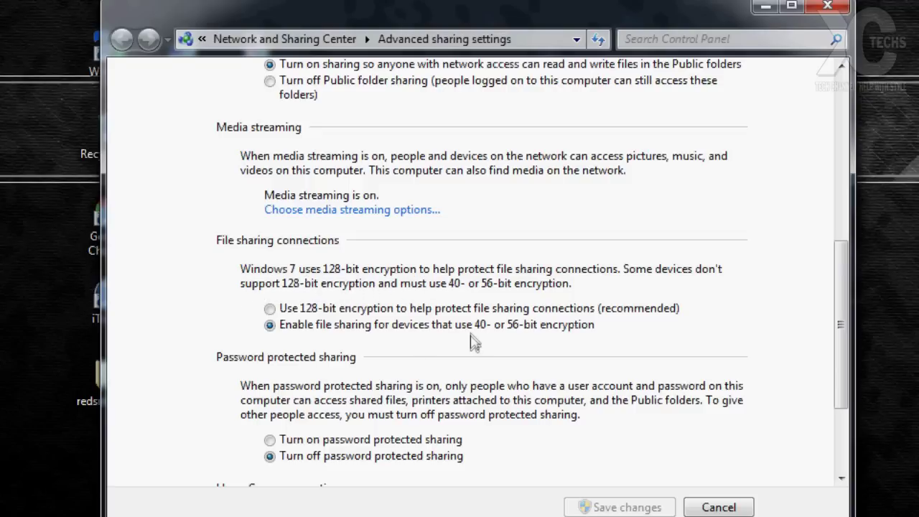
{"action": "left_click_drag", "start_coordinate": [841, 316], "coordinate": [841, 373]}
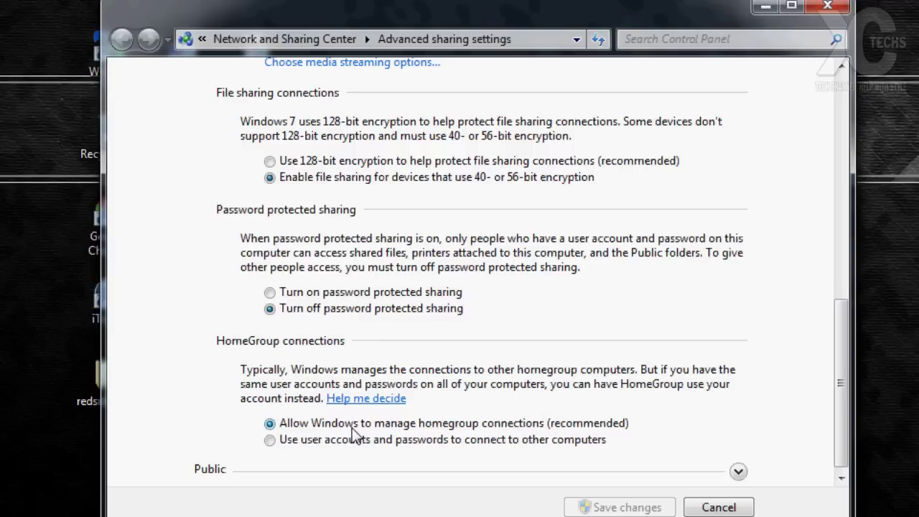
{"action": "scroll", "coordinate": [754, 471], "scroll_direction": "down", "scroll_amount": 1}
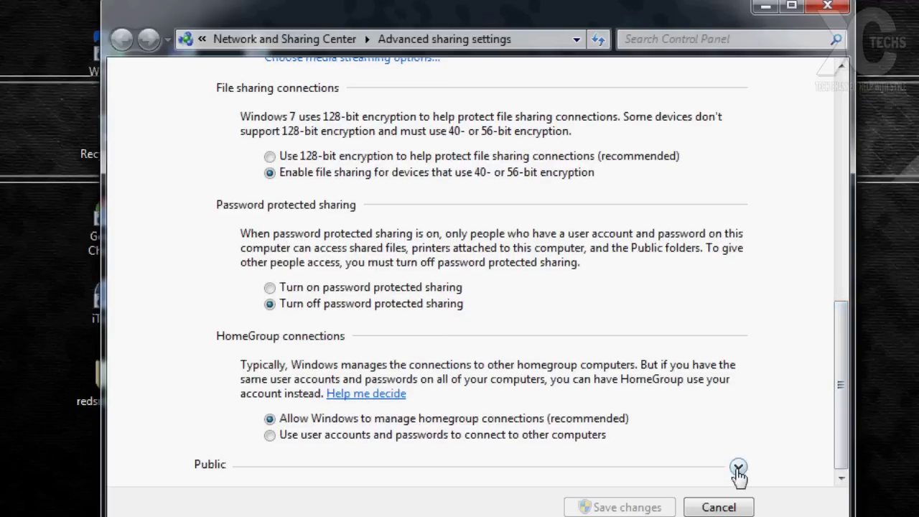
{"action": "left_click", "coordinate": [739, 469]}
{"action": "left_click_drag", "start_coordinate": [841, 206], "coordinate": [843, 287]}
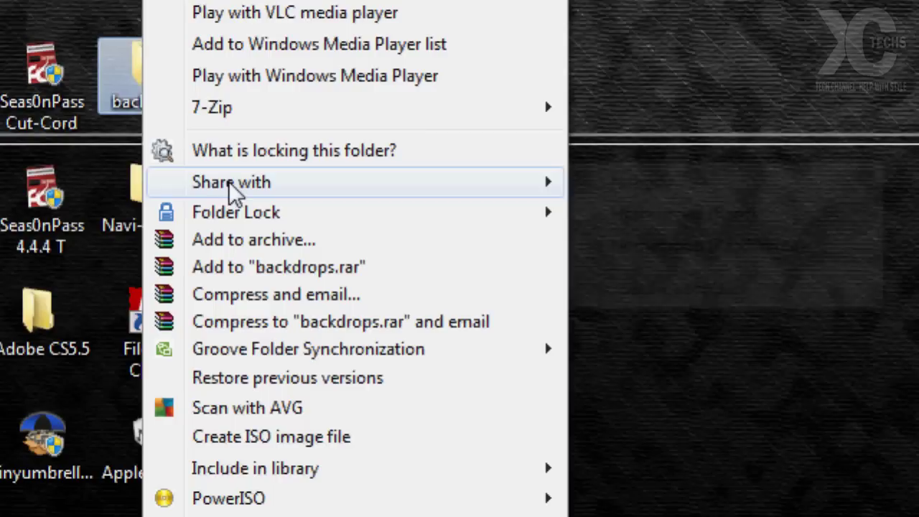
Share the backdrops folder with xbmc at Read permission through Specific people
{"action": "mouse_move", "coordinate": [230, 187]}
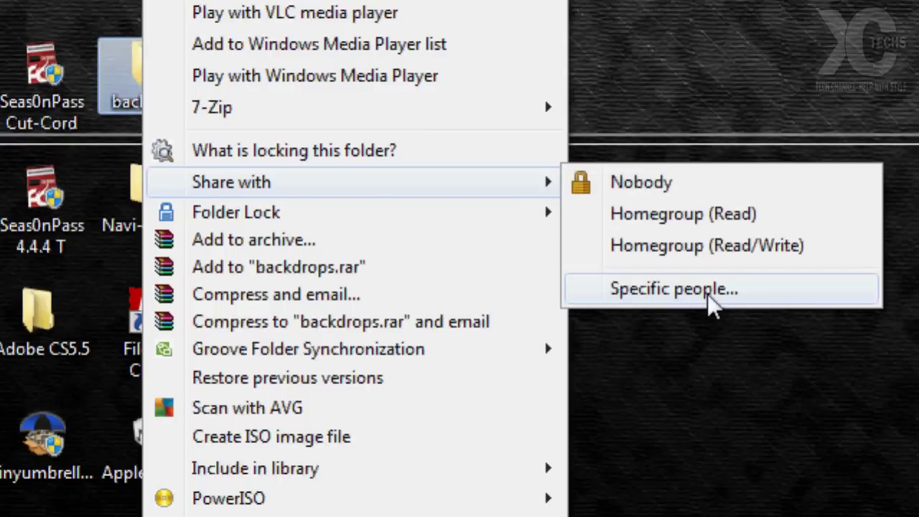
{"action": "left_click", "coordinate": [674, 289]}
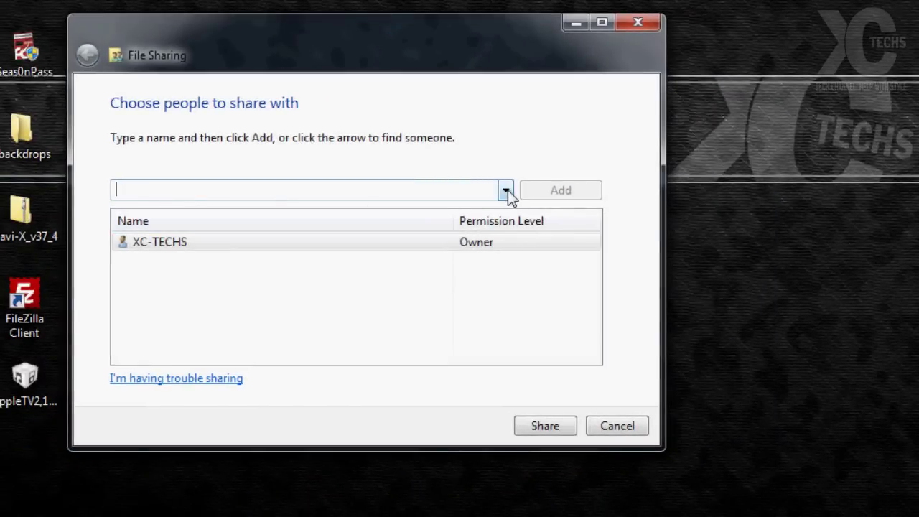
{"action": "left_click", "coordinate": [506, 191]}
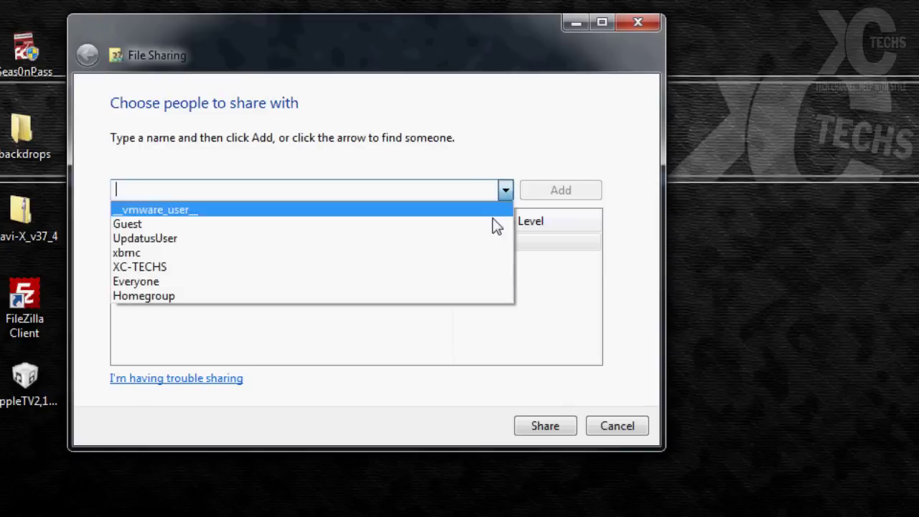
{"action": "left_click", "coordinate": [474, 262]}
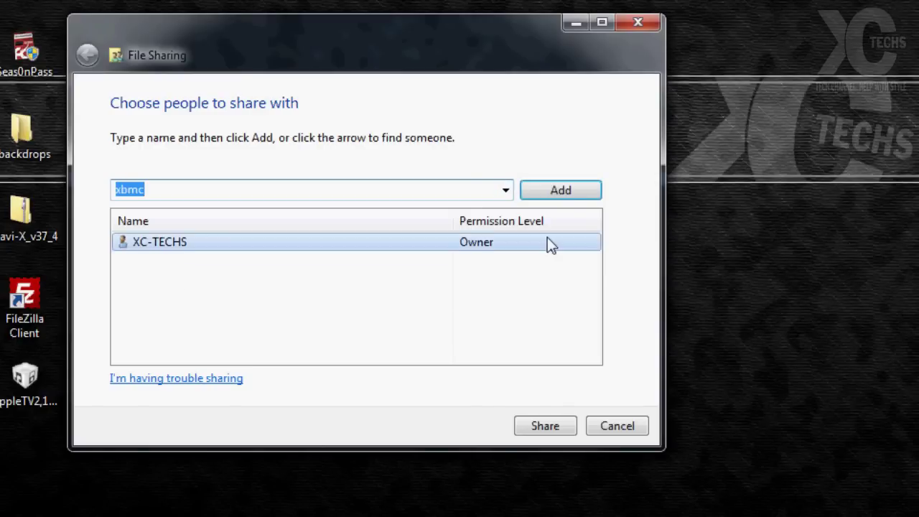
{"action": "left_click", "coordinate": [565, 196]}
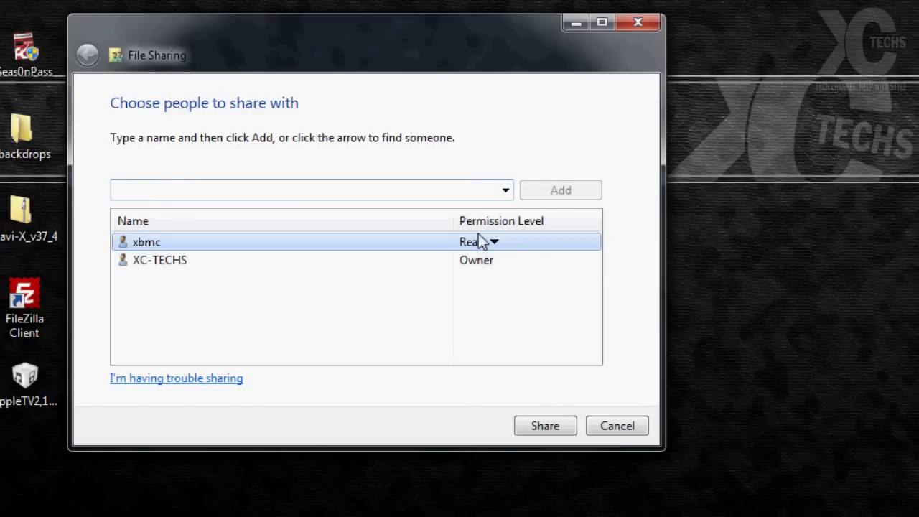
{"action": "left_click", "coordinate": [541, 427]}
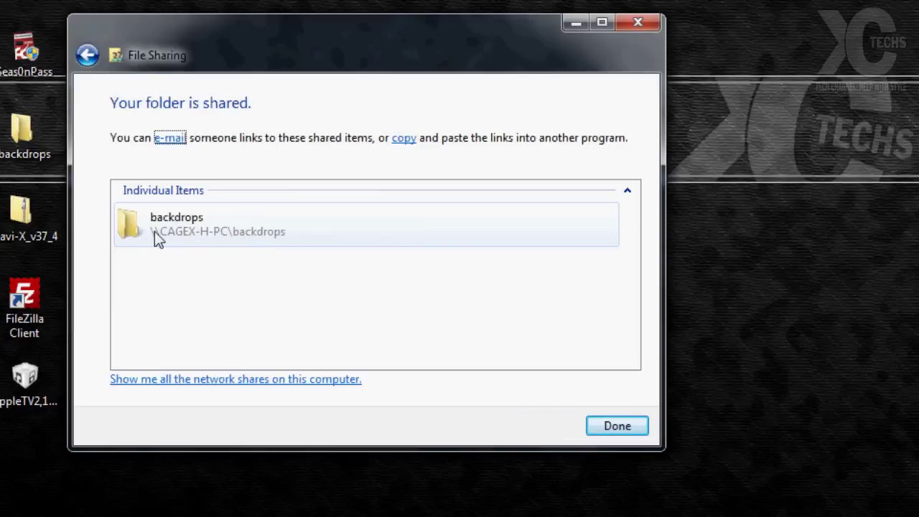
{"action": "left_click", "coordinate": [610, 431]}
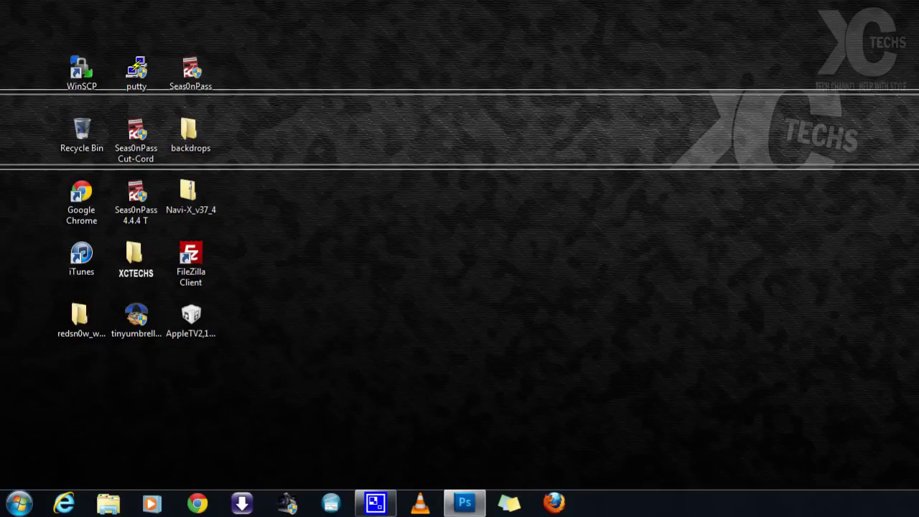
Open Windows Explorer from the Start button's right-click menu
{"action": "right_click", "coordinate": [22, 504]}
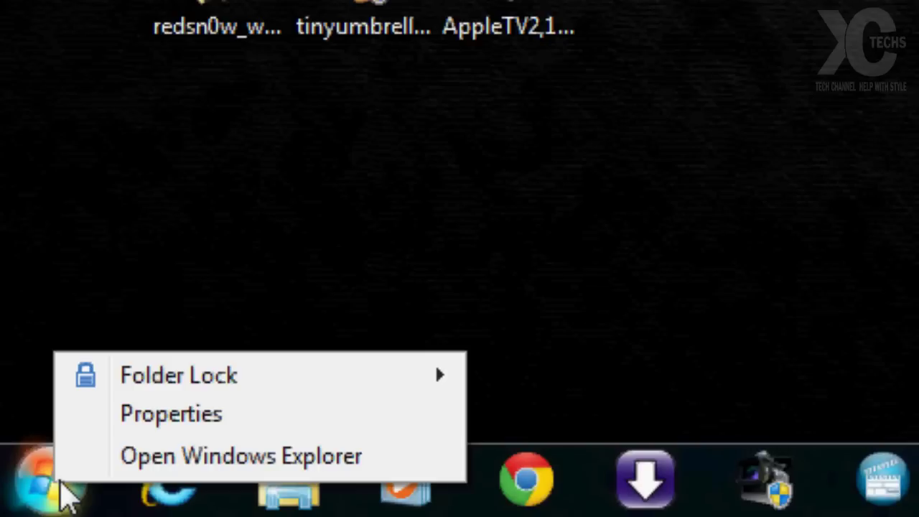
{"action": "left_click", "coordinate": [407, 222]}
{"action": "right_click", "coordinate": [61, 488]}
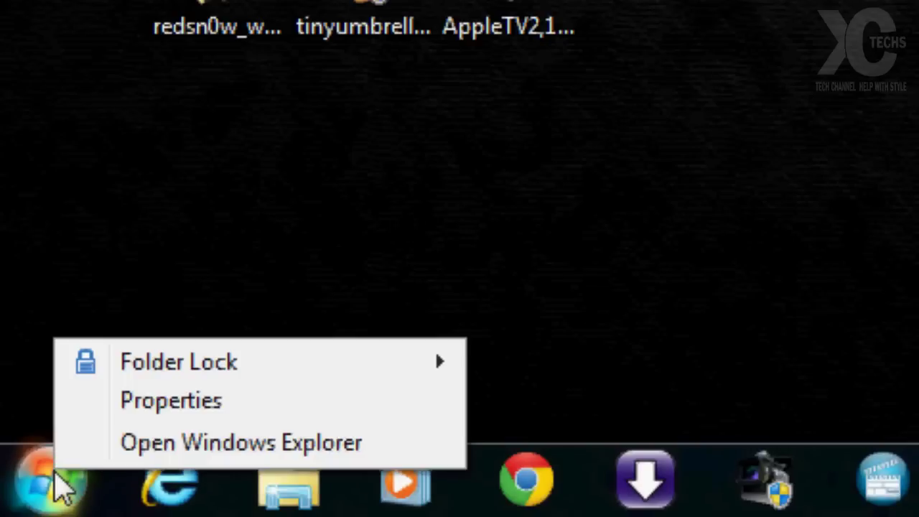
{"action": "left_click", "coordinate": [153, 453]}
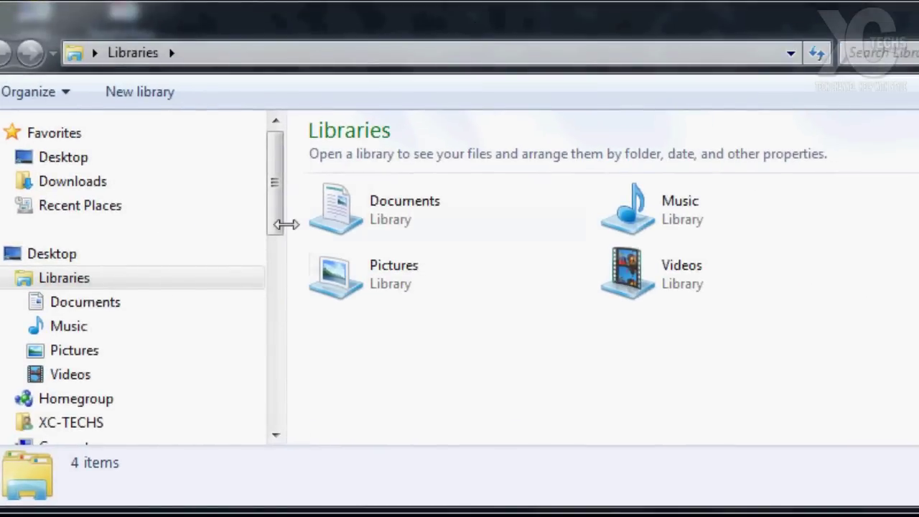
Go to Network and open CAGEX-H-PC to list its shared folders
{"action": "left_click_drag", "start_coordinate": [271, 208], "coordinate": [272, 274]}
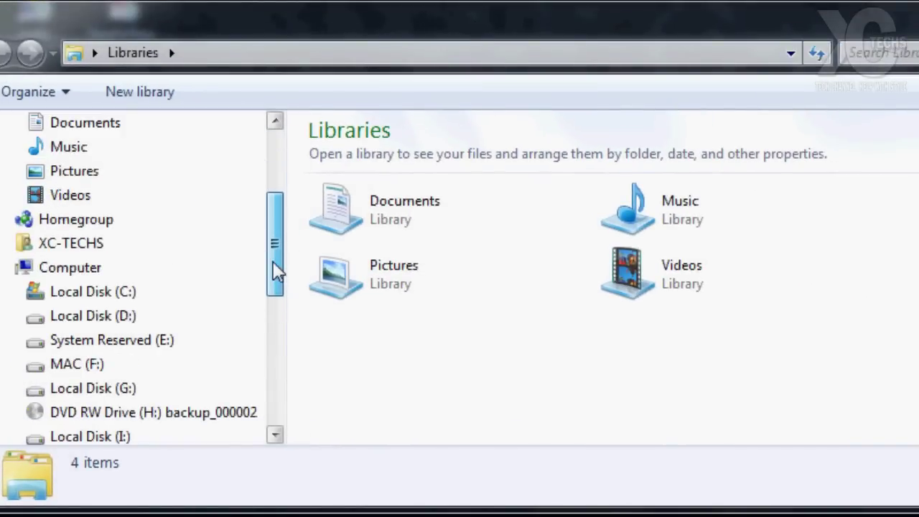
{"action": "left_click_drag", "start_coordinate": [276, 271], "coordinate": [275, 352]}
{"action": "left_click", "coordinate": [101, 296]}
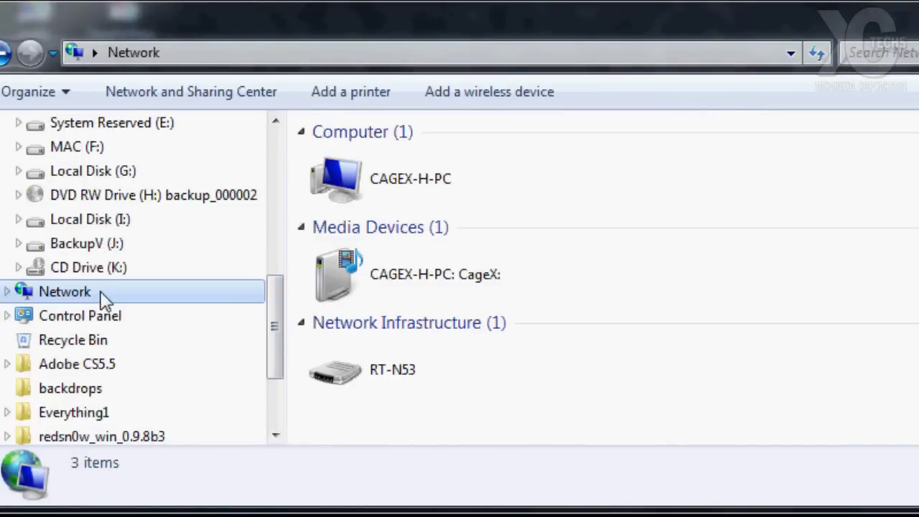
{"action": "double_click", "coordinate": [402, 178]}
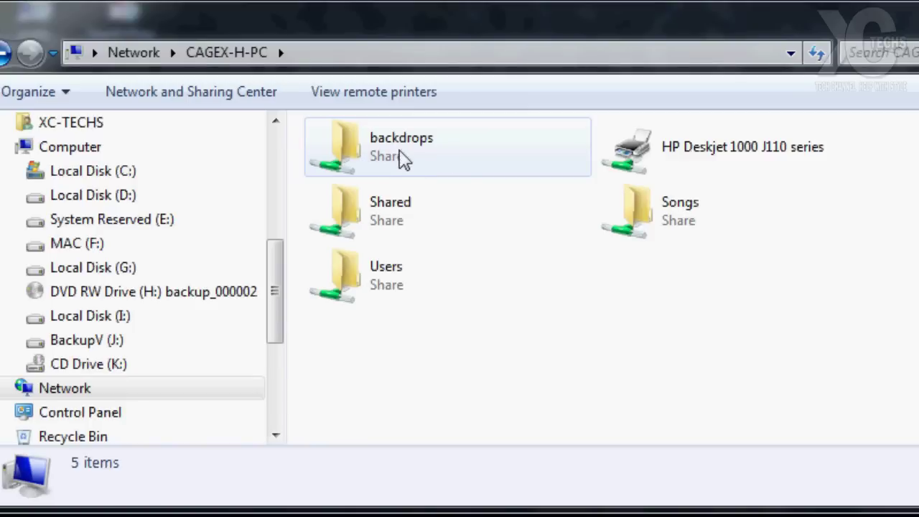